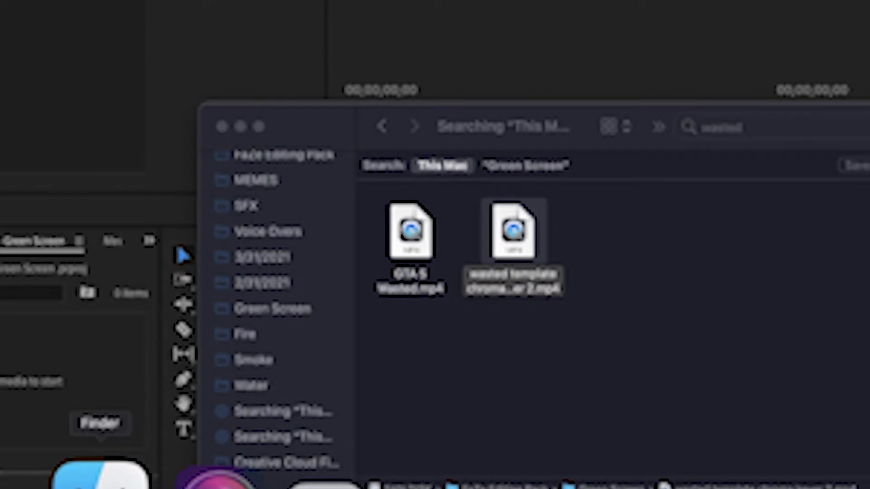
# Import the "wasted template" green screen video into the project and preview it across the sequence.
pyautogui.moveTo(518, 238); pyautogui.dragTo(42, 357)
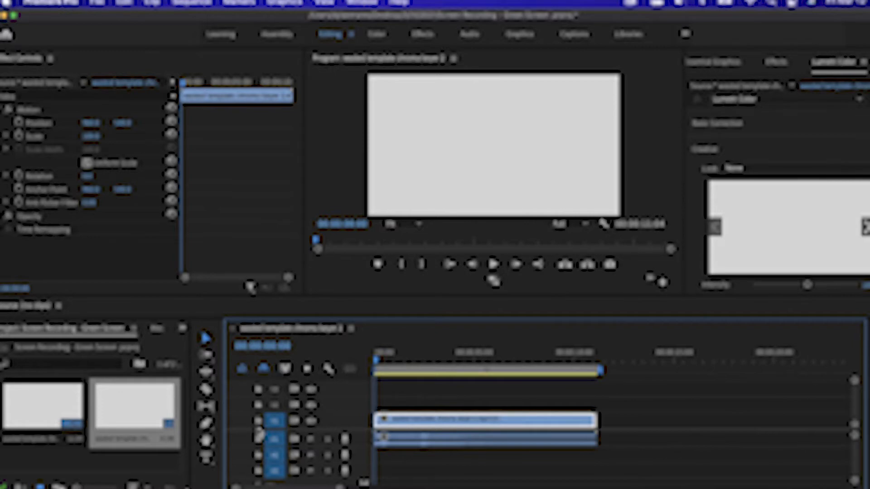
pyautogui.press('space')
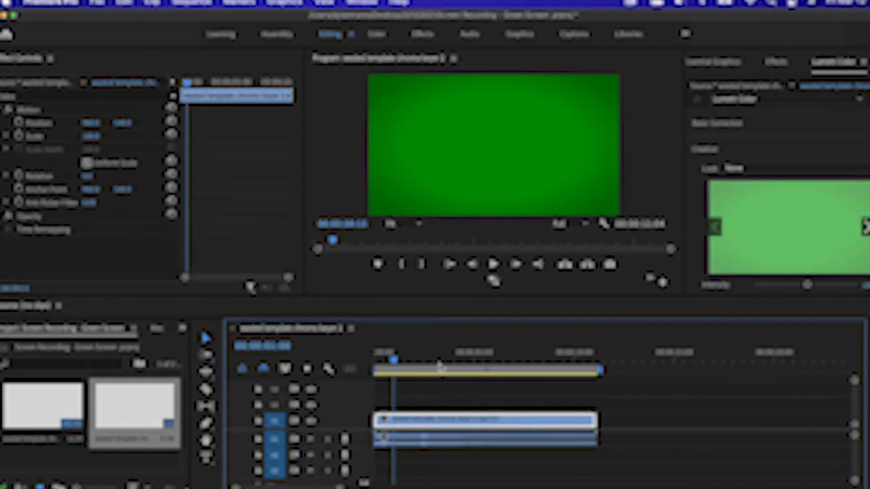
pyautogui.moveTo(474, 377); pyautogui.dragTo(492, 386)
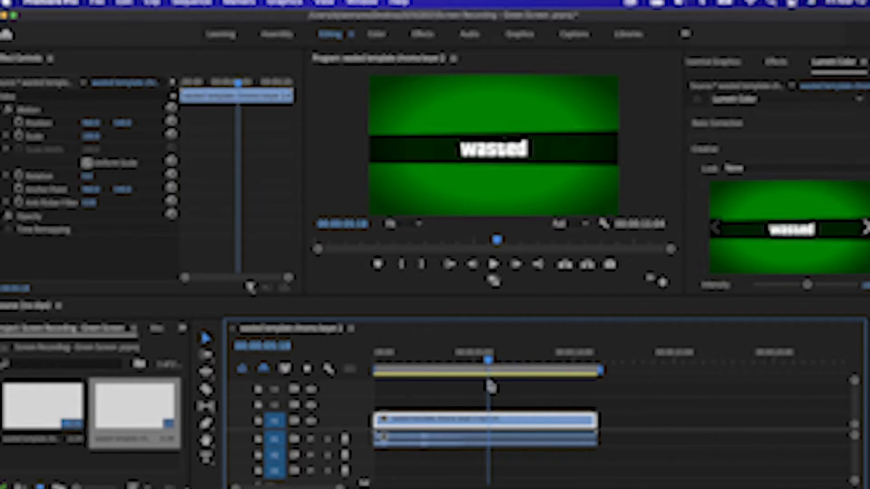
pyautogui.moveTo(491, 385); pyautogui.dragTo(459, 395)
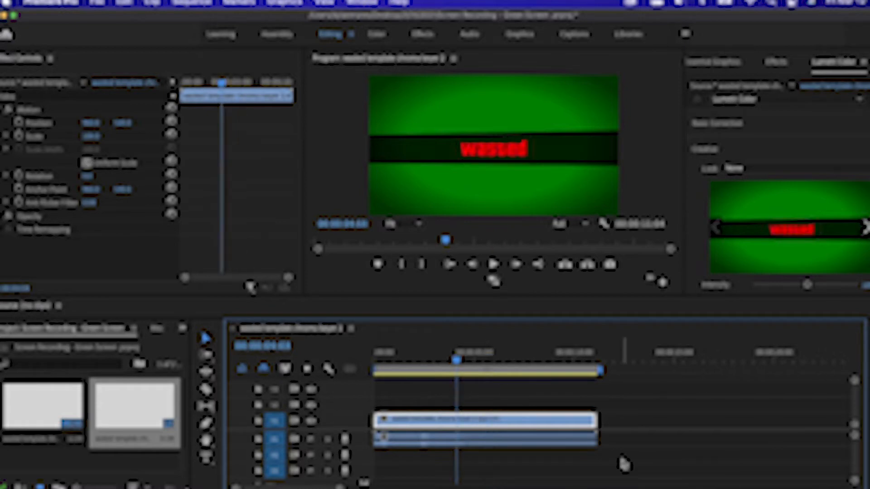
# Select the wasted template clip in the sequence and bring up the effects library.
pyautogui.moveTo(624, 460); pyautogui.dragTo(474, 404)
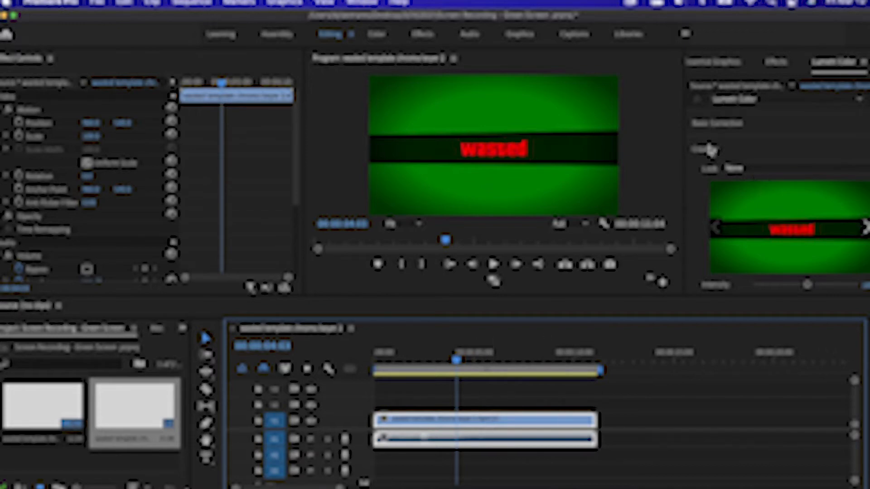
pyautogui.click(776, 62)
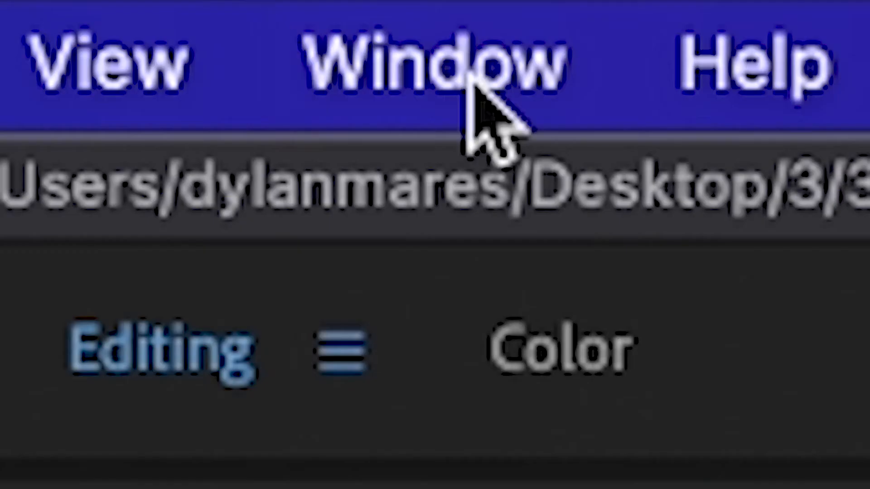
pyautogui.click(469, 77)
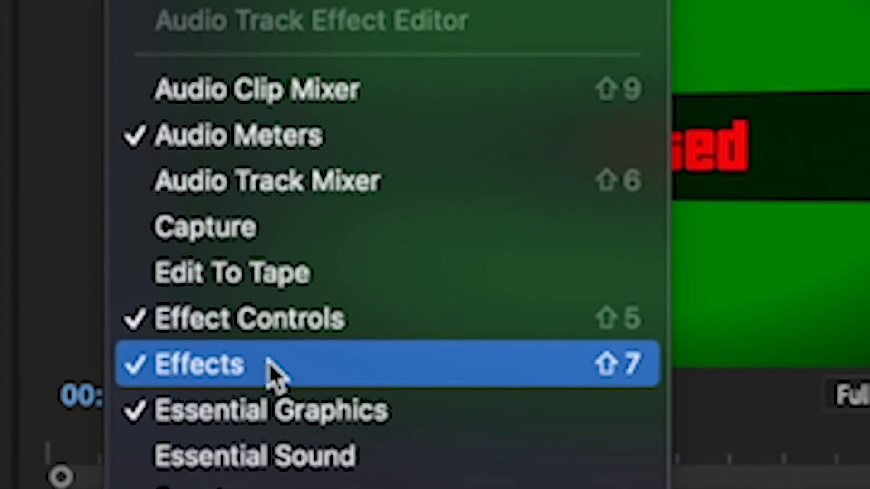
pyautogui.click(269, 363)
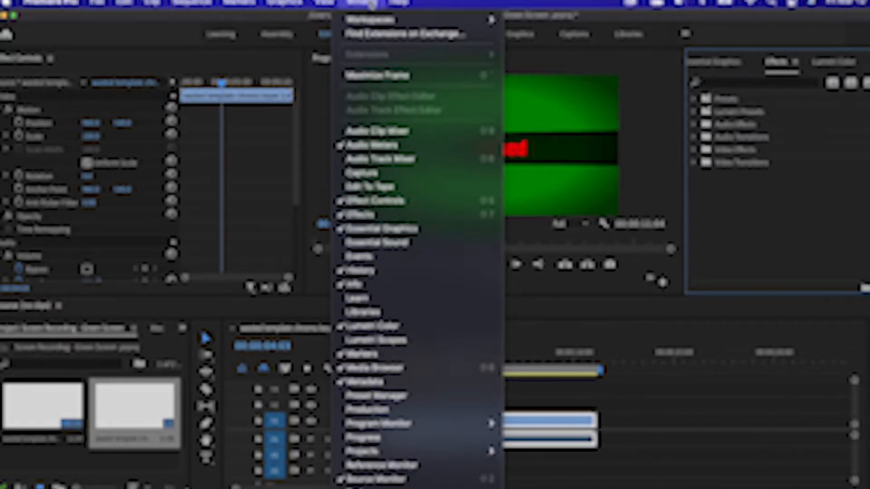
pyautogui.click(372, 3)
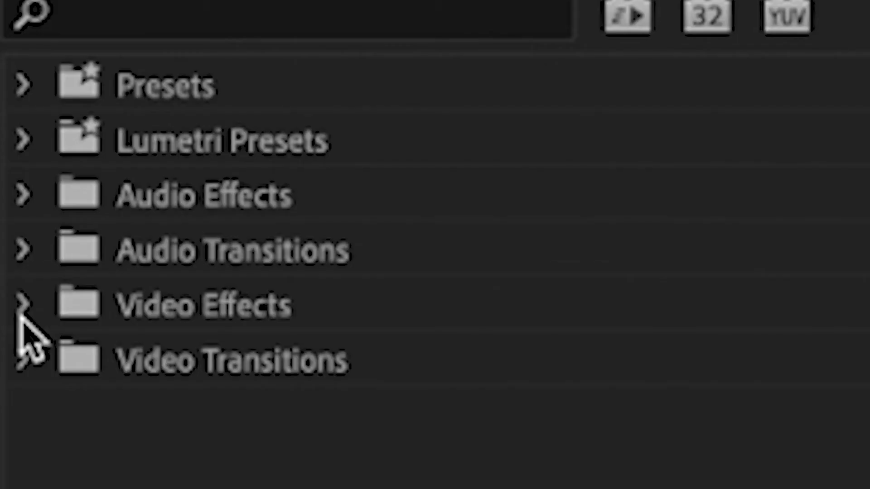
# Find Ultra Key among the keying video effects and apply it to the wasted template clip.
pyautogui.click(21, 307)
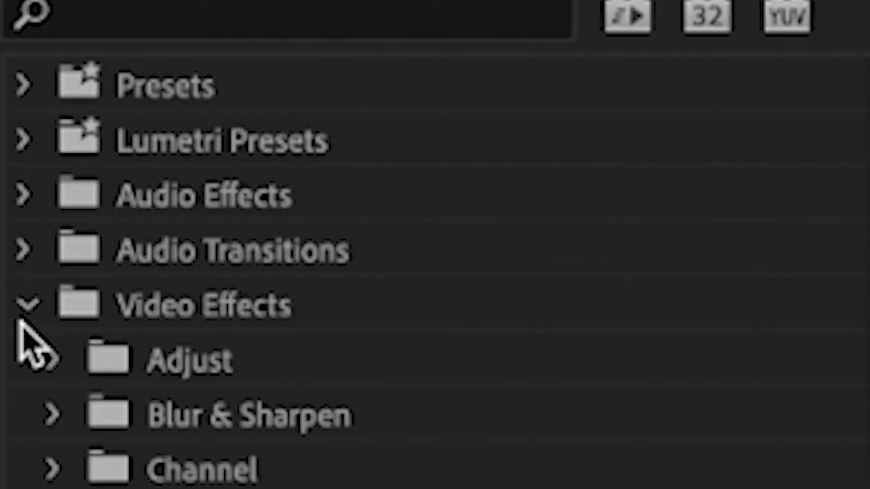
pyautogui.click(140, 359)
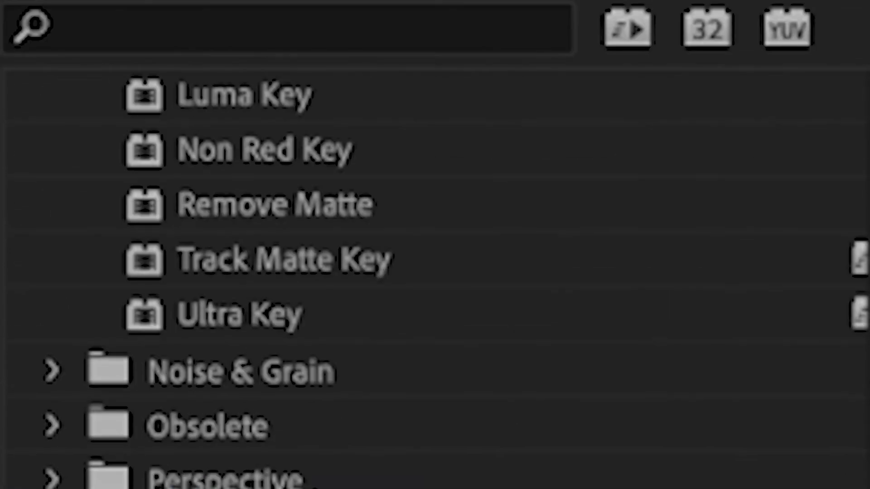
pyautogui.click(211, 323)
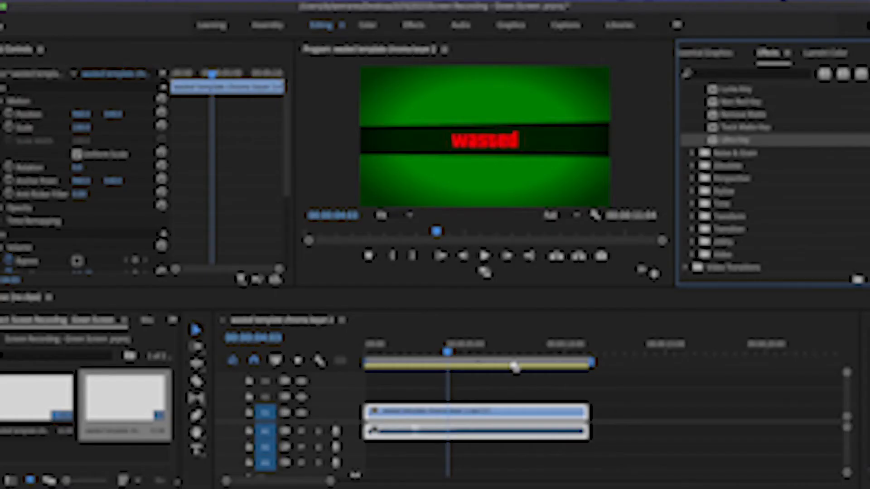
pyautogui.moveTo(515, 366); pyautogui.dragTo(473, 411)
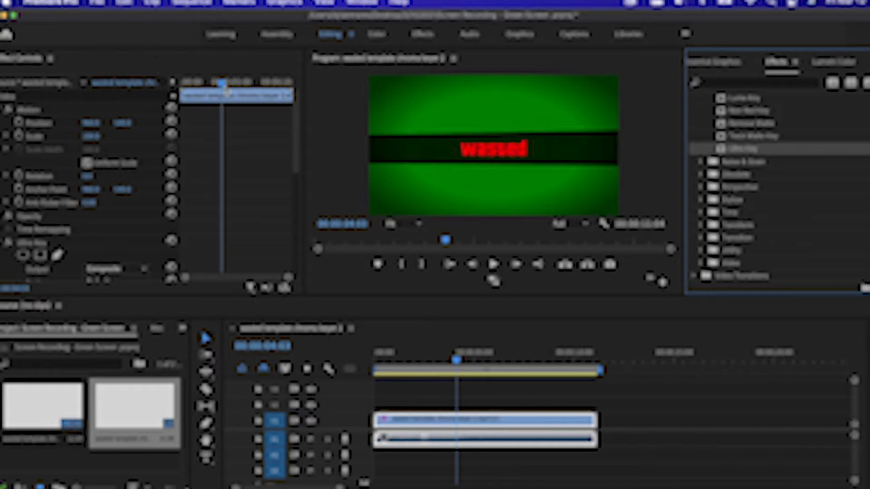
# Return the playhead to the start of the clip and set the Ultra Key output to Alpha Channel.
pyautogui.moveTo(222, 84); pyautogui.dragTo(181, 83)
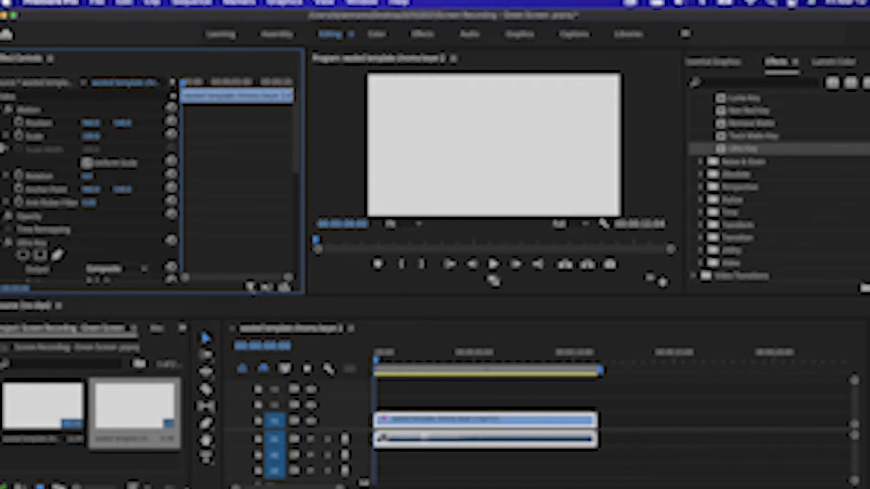
pyautogui.click(4, 112)
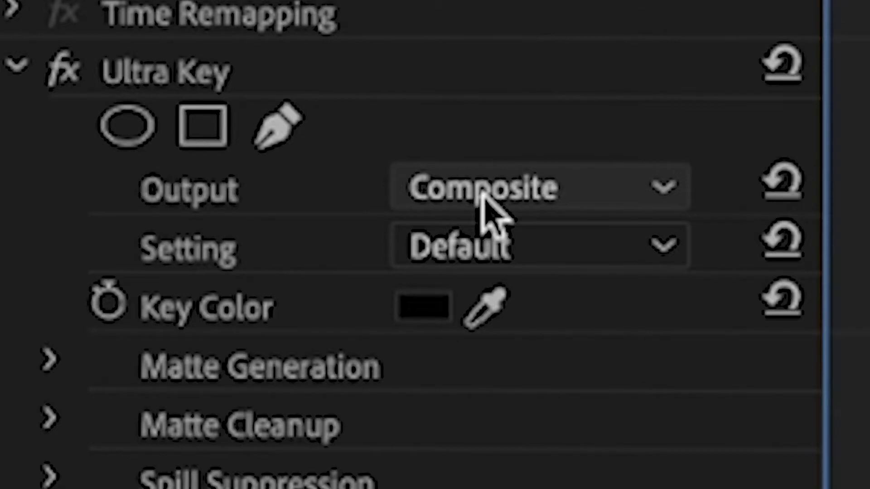
pyautogui.click(483, 195)
pyautogui.click(505, 301)
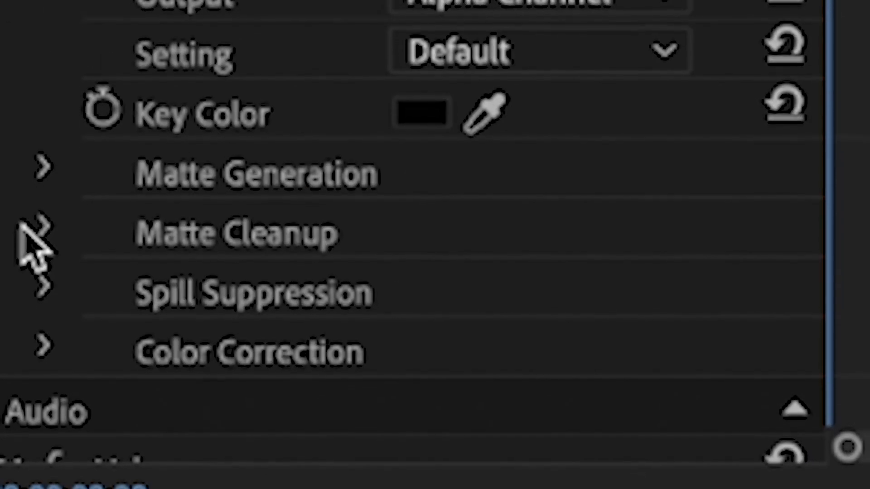
# Set the Ultra Key's Matte Cleanup contrast to 100 and its mid point to 100.
pyautogui.click(41, 228)
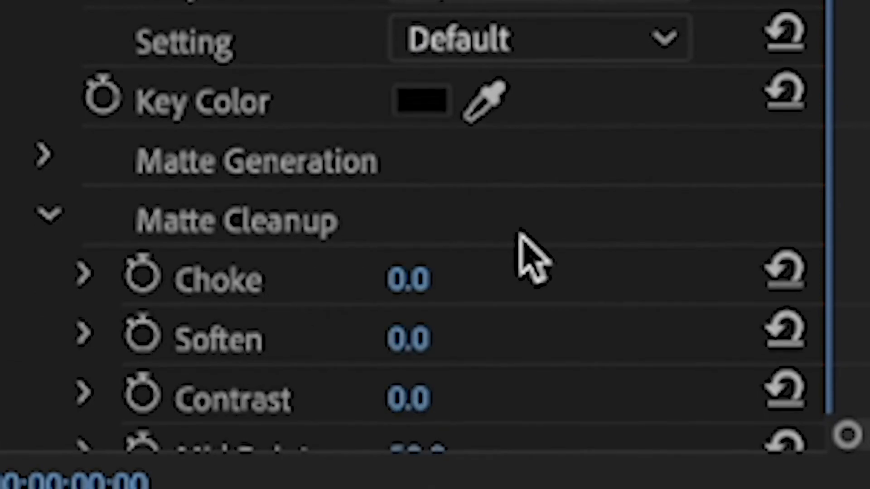
pyautogui.scroll(-3, 521, 235)
pyautogui.click(466, 158)
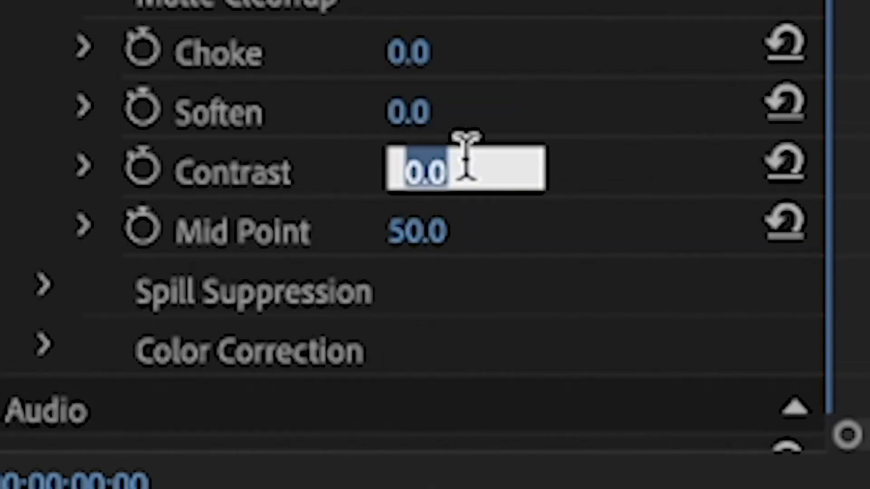
pyautogui.write('100')
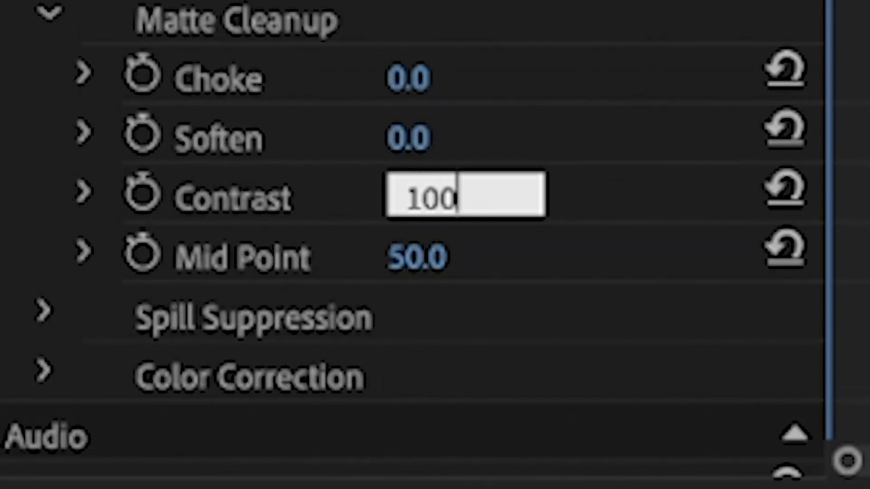
pyautogui.click(406, 256)
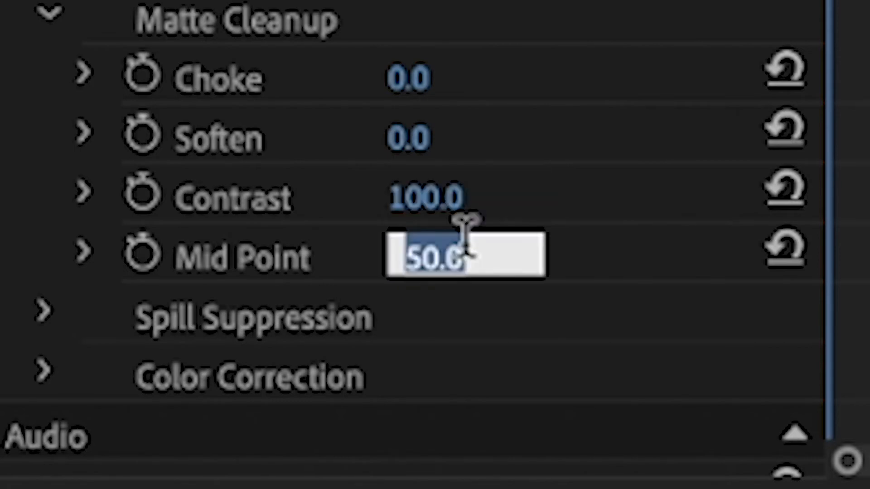
pyautogui.write('100')
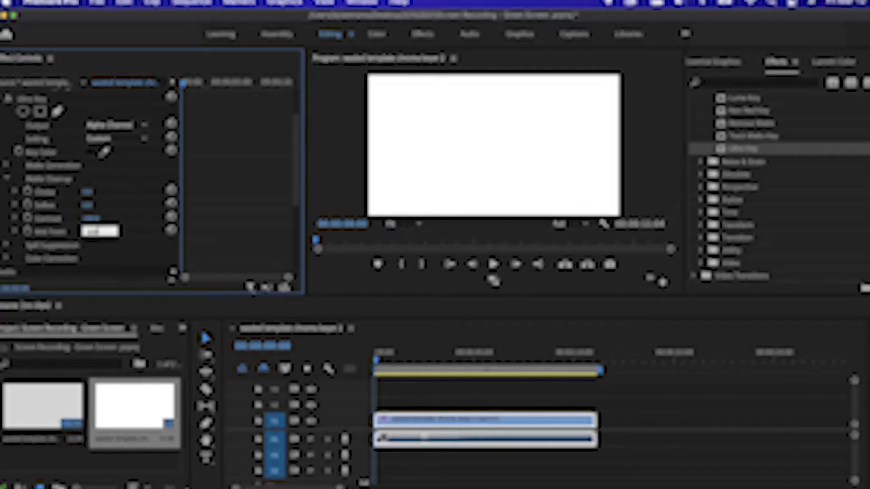
# Set the Ultra Key's key color to a bright green.
pyautogui.click(88, 151)
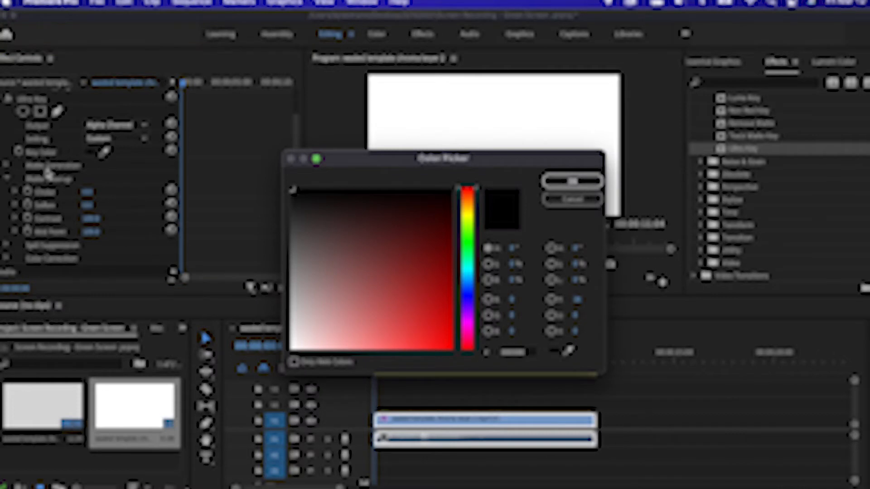
pyautogui.click(468, 238)
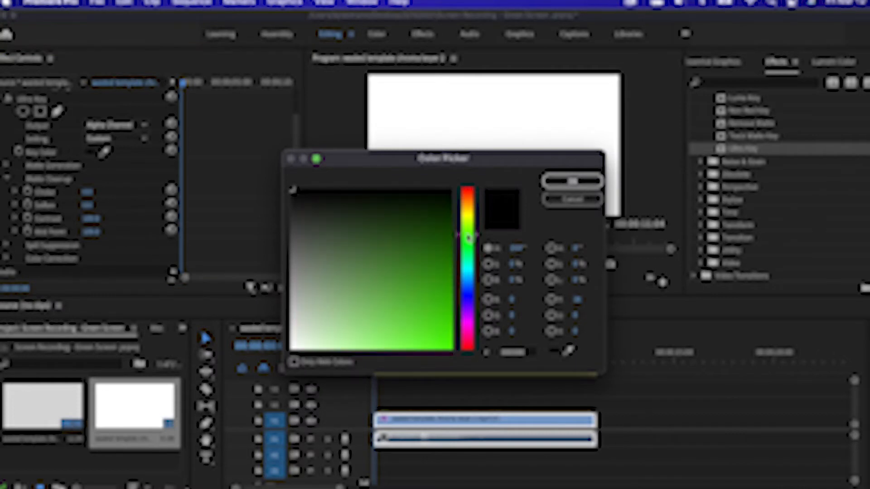
pyautogui.moveTo(447, 340); pyautogui.dragTo(474, 401)
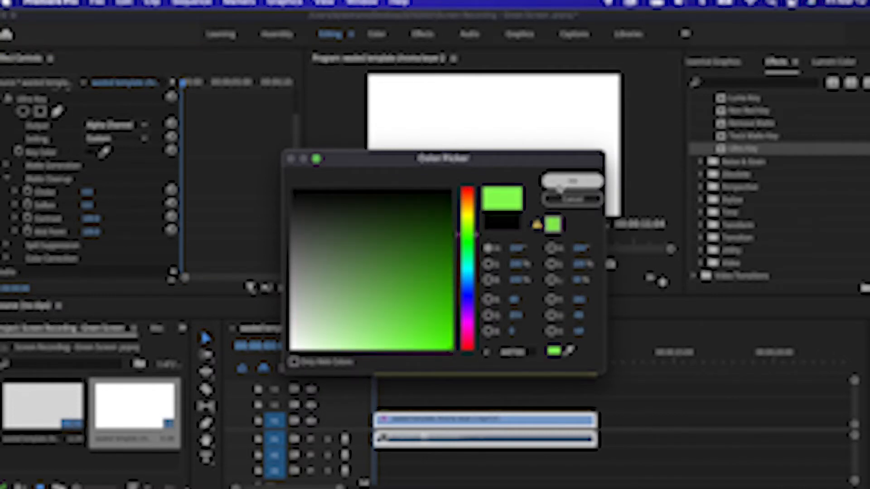
pyautogui.click(562, 183)
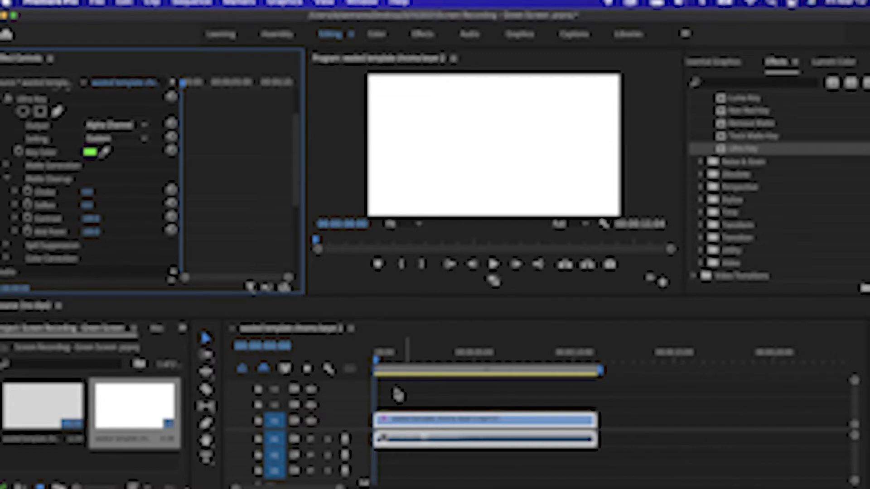
# Scrub through the sequence to examine the alpha matte at several moments of the wasted clip.
pyautogui.click(398, 362)
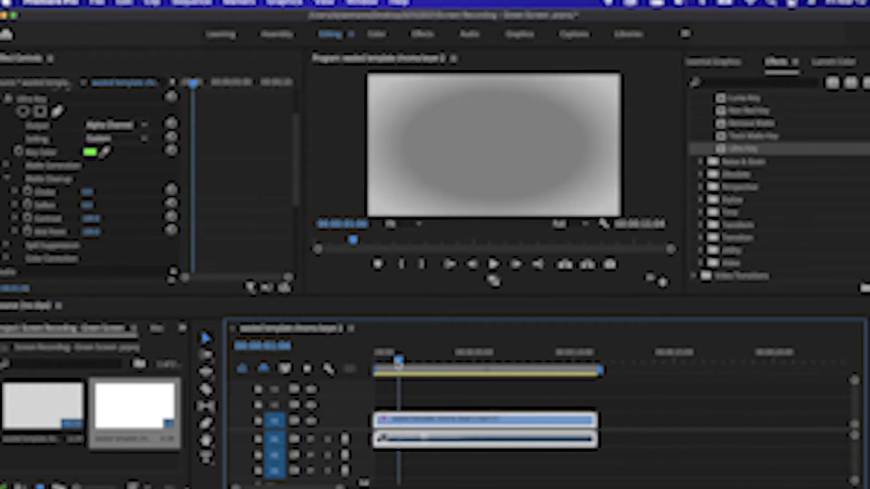
pyautogui.moveTo(398, 364); pyautogui.dragTo(385, 364)
pyautogui.click(475, 365)
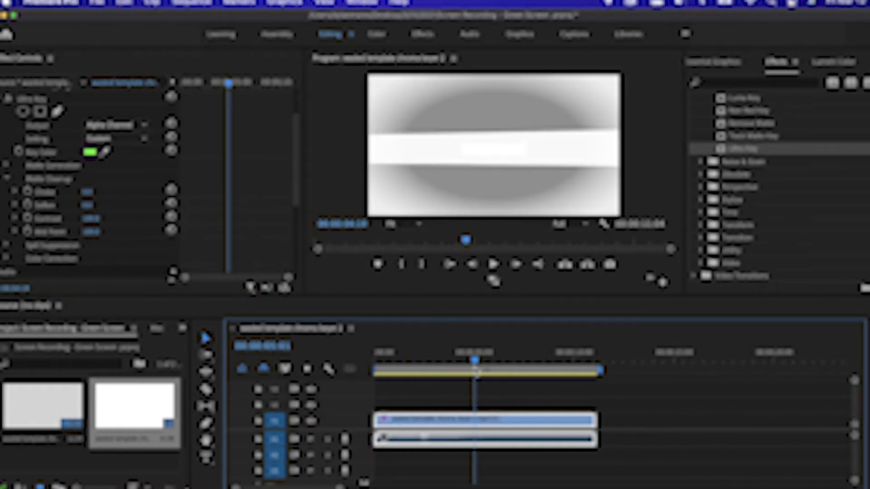
pyautogui.click(393, 361)
pyautogui.moveTo(393, 362); pyautogui.dragTo(382, 362)
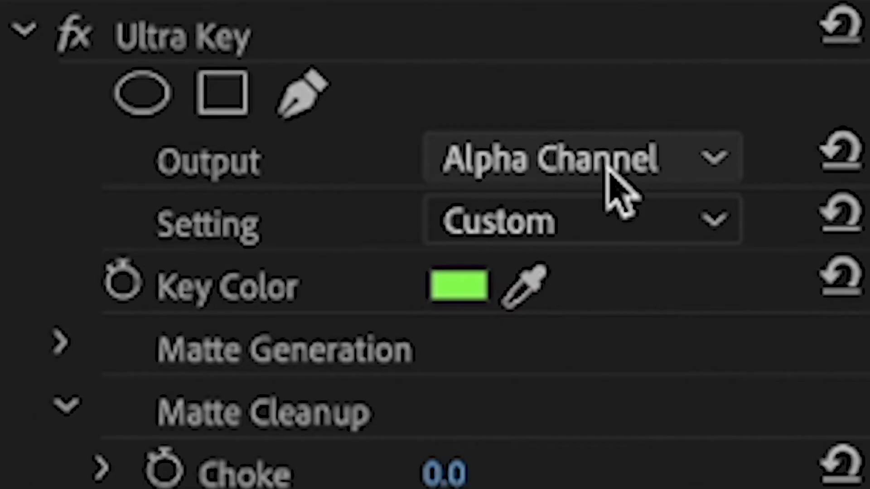
# Set the Ultra Key output back to Composite and scrub through the clip to check the keyed image.
pyautogui.click(609, 174)
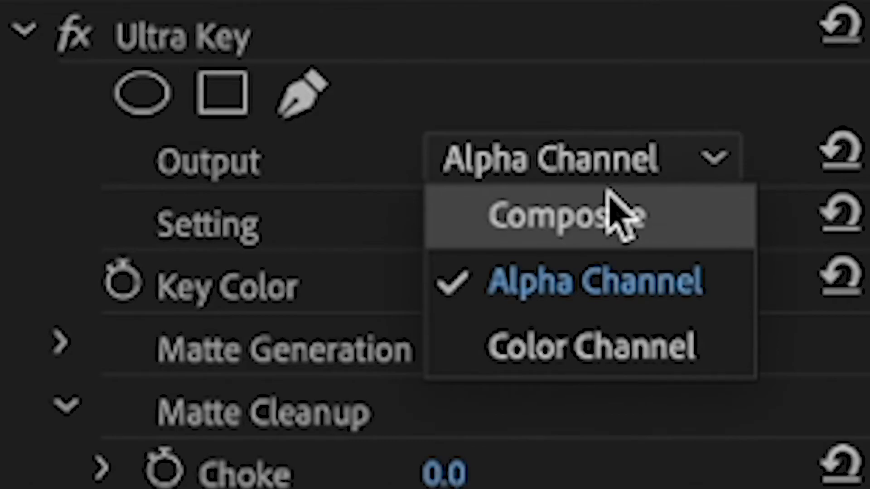
pyautogui.click(620, 213)
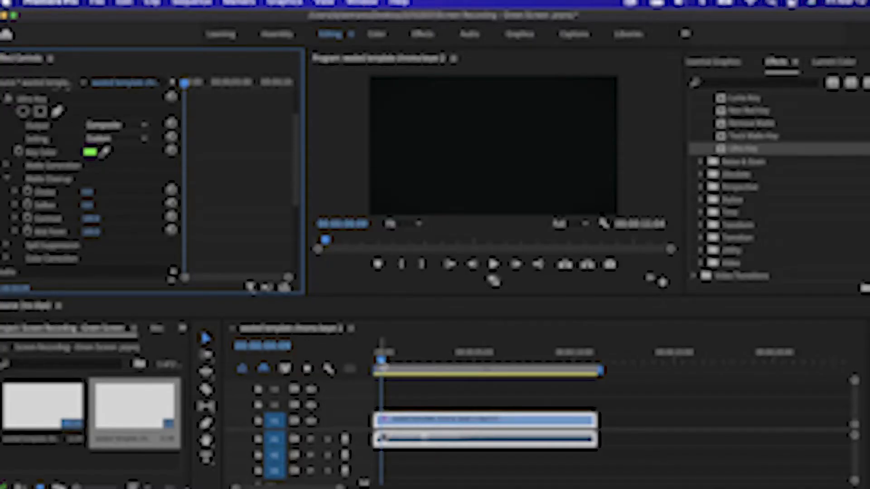
pyautogui.click(417, 358)
pyautogui.moveTo(442, 363); pyautogui.dragTo(498, 376)
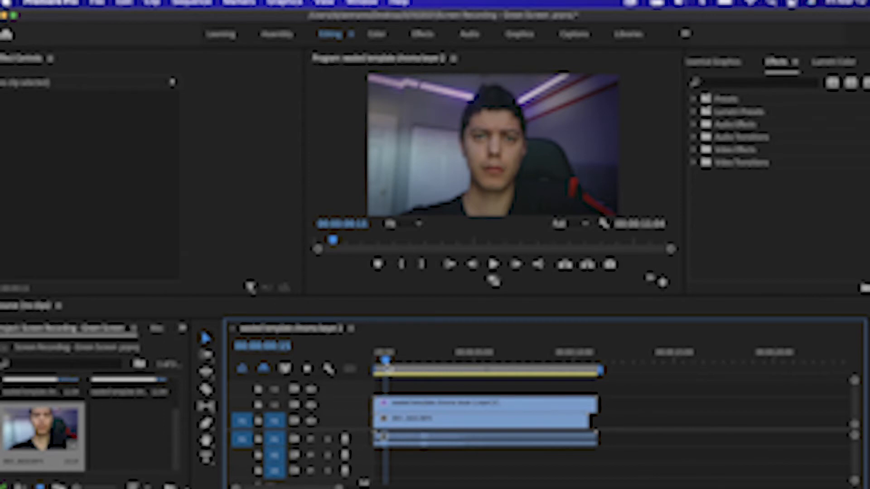
# Play the wasted overlay over the webcam footage and return the playhead to about one second.
pyautogui.press('space')
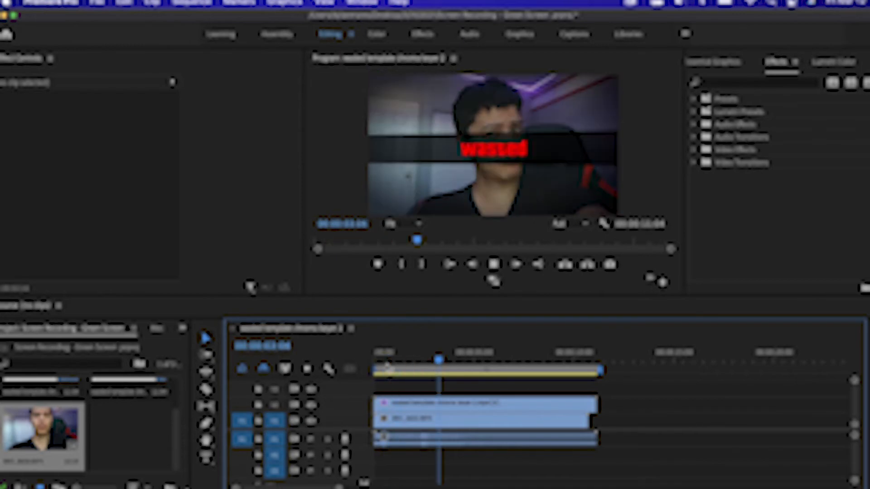
pyautogui.press('space')
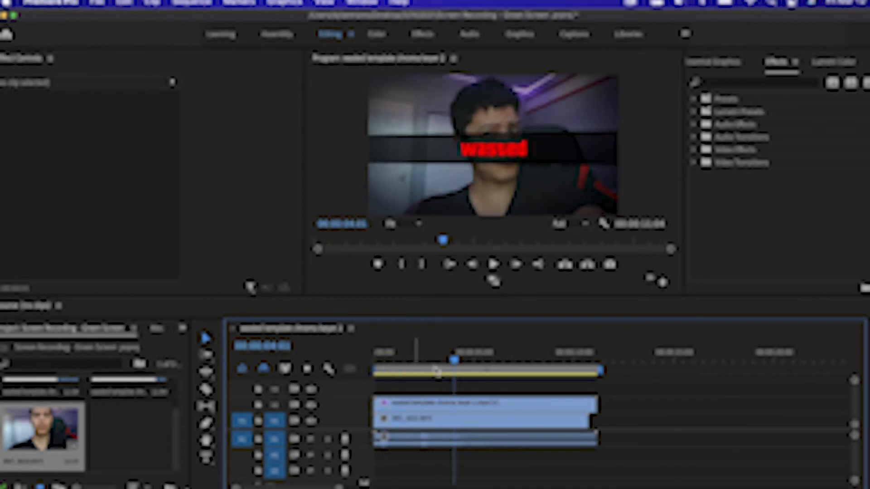
pyautogui.moveTo(453, 360); pyautogui.dragTo(395, 358)
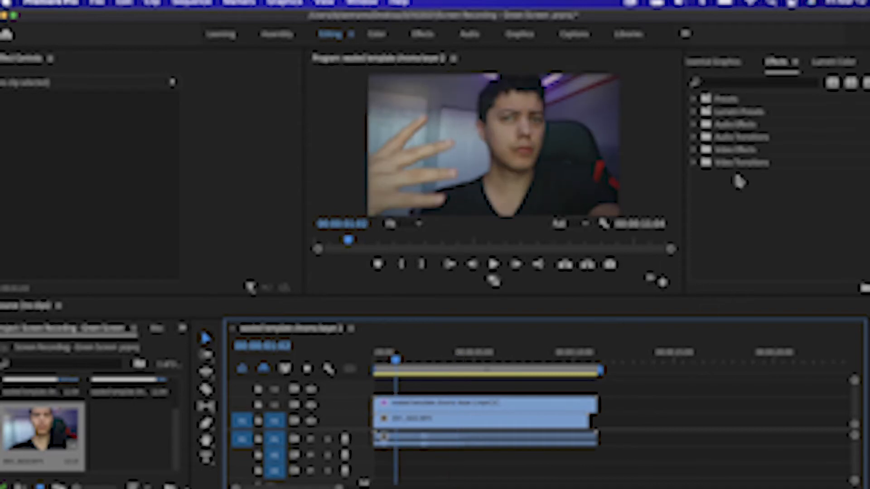